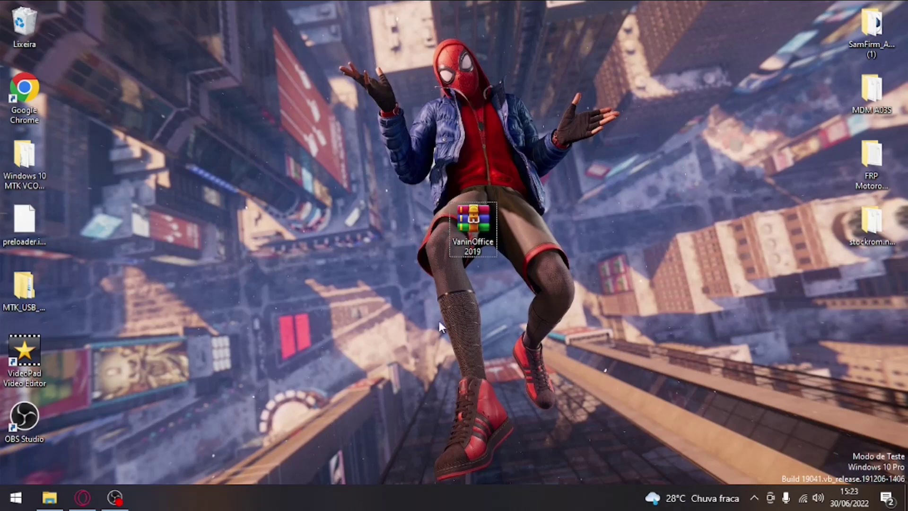
left_click_drag(440, 171, 617, 314)
left_click(401, 188)
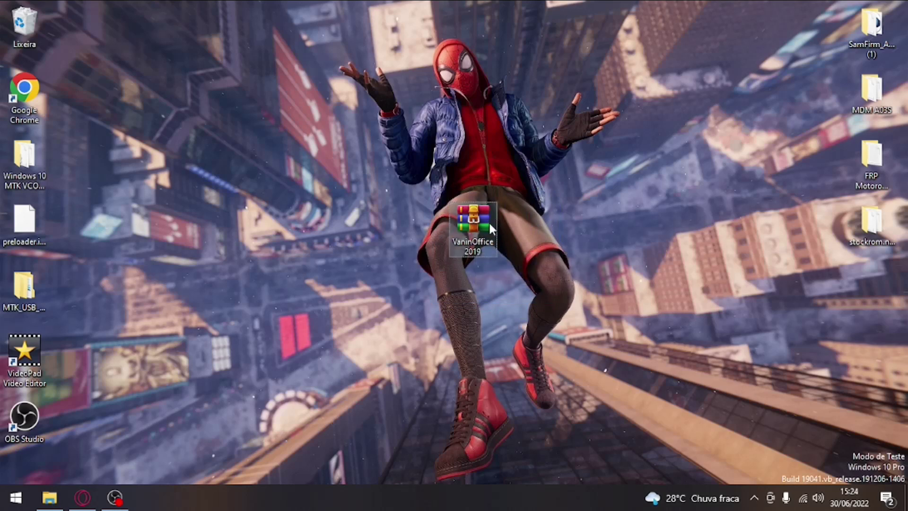
mouse_move(490, 225)
left_mouse_down()
mouse_move(388, 227)
mouse_move(487, 230)
left_mouse_up()
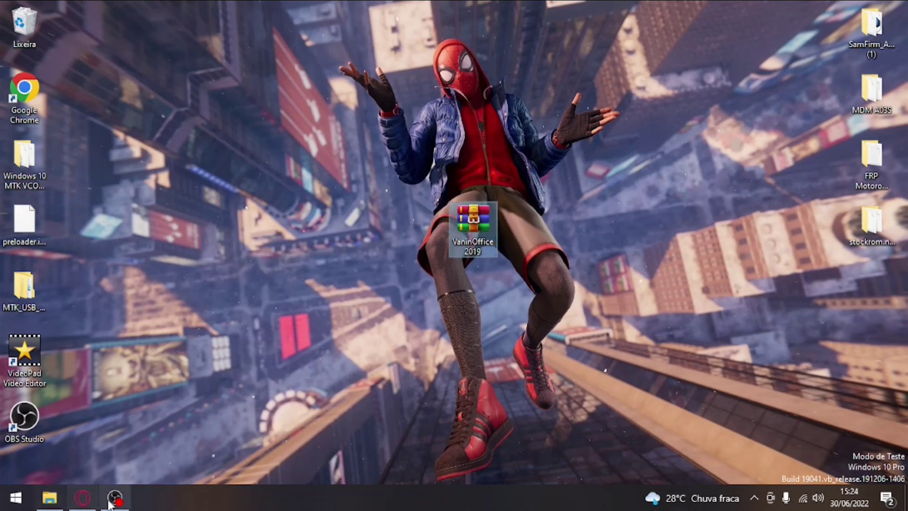
Step: Examine the real-time protection setting in the virus and threat protection settings of Windows Security, and close the settings windows
left_click(5, 497)
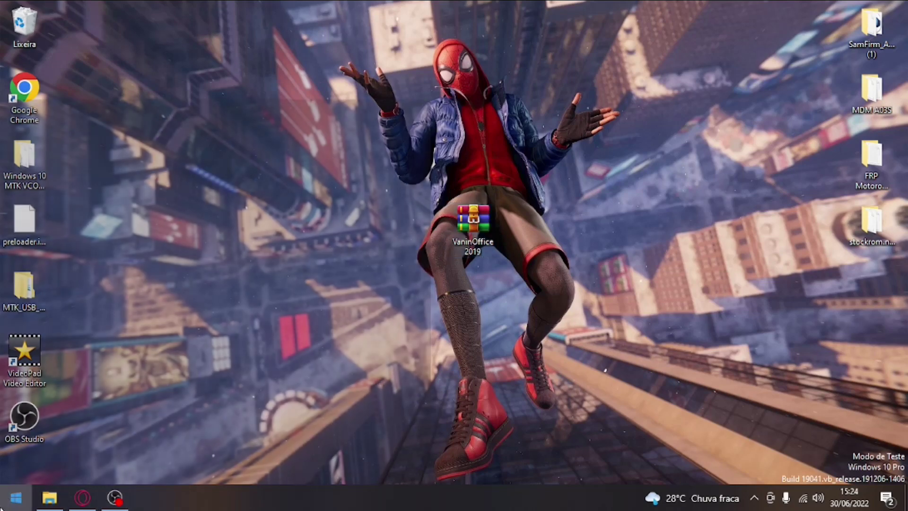
left_click(22, 435)
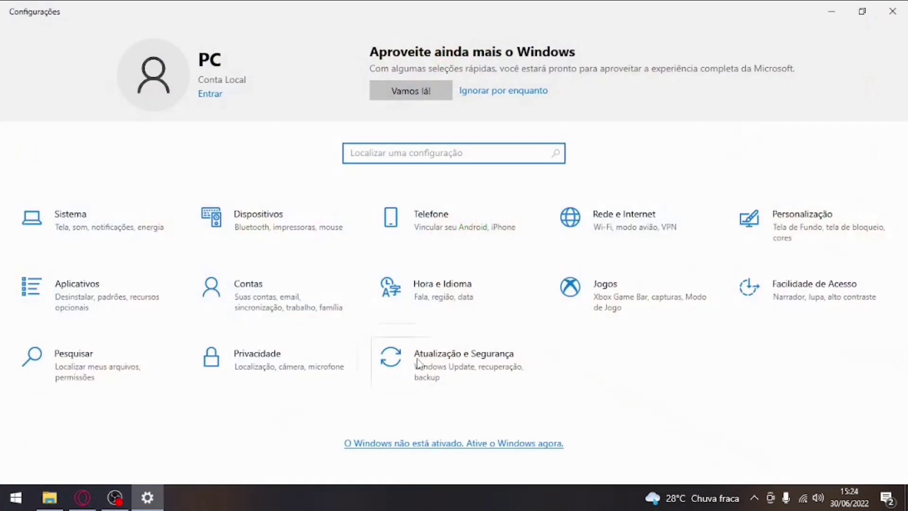
left_click(481, 370)
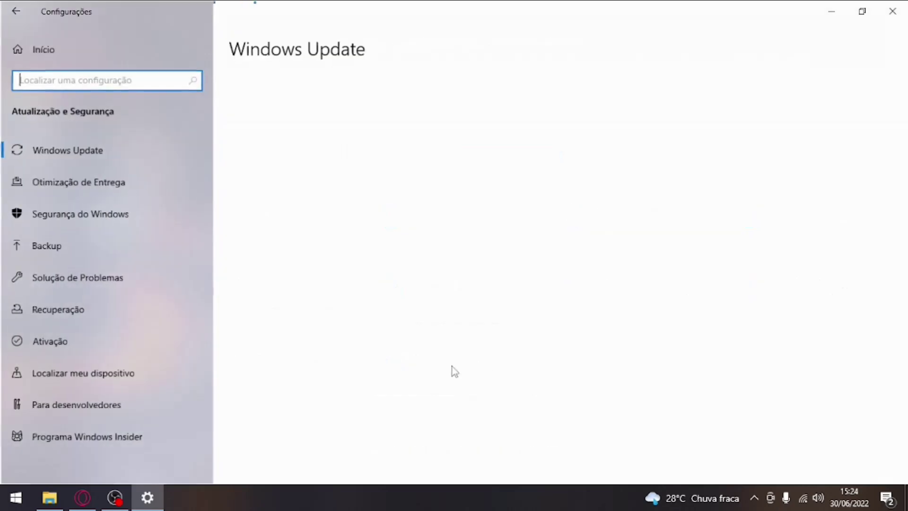
left_click(63, 217)
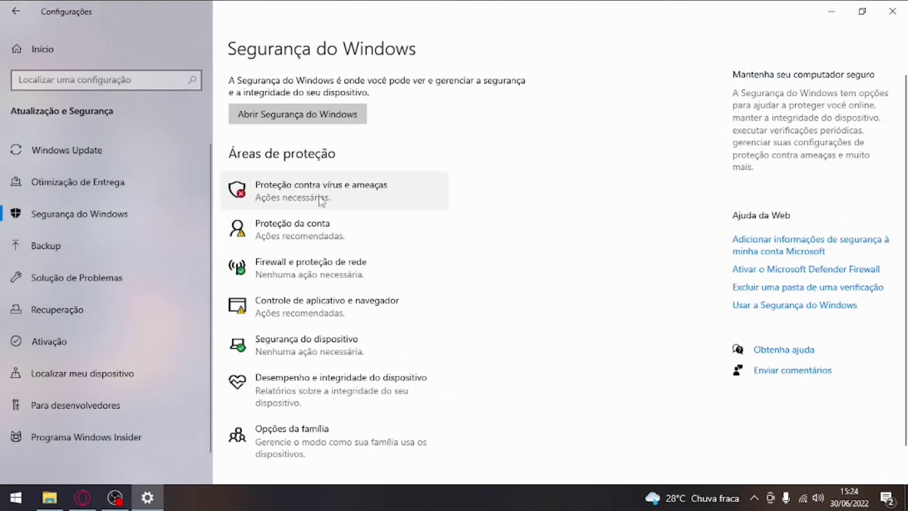
left_click(318, 197)
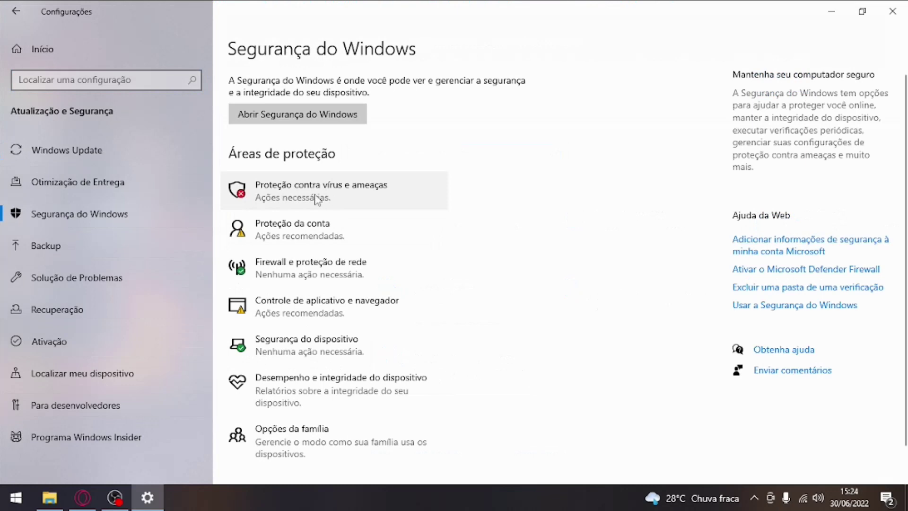
scroll(126, 364, "down", 3)
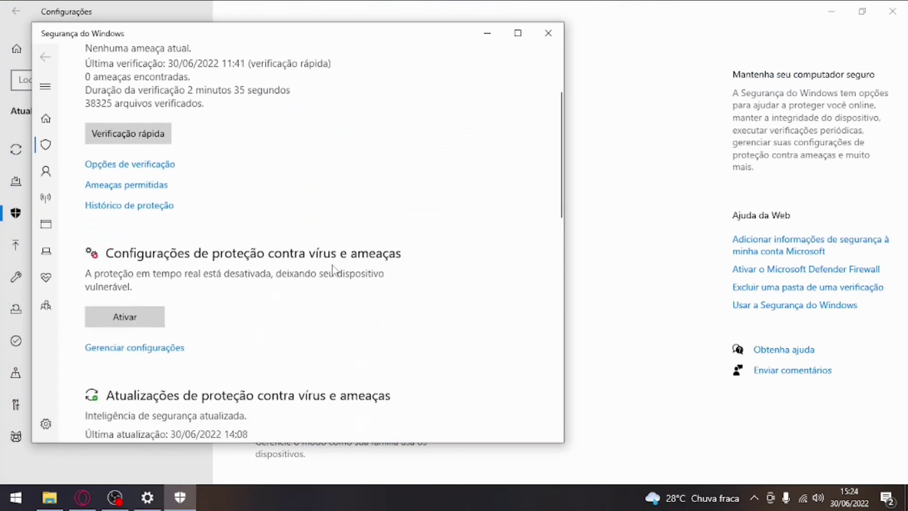
left_click(158, 353)
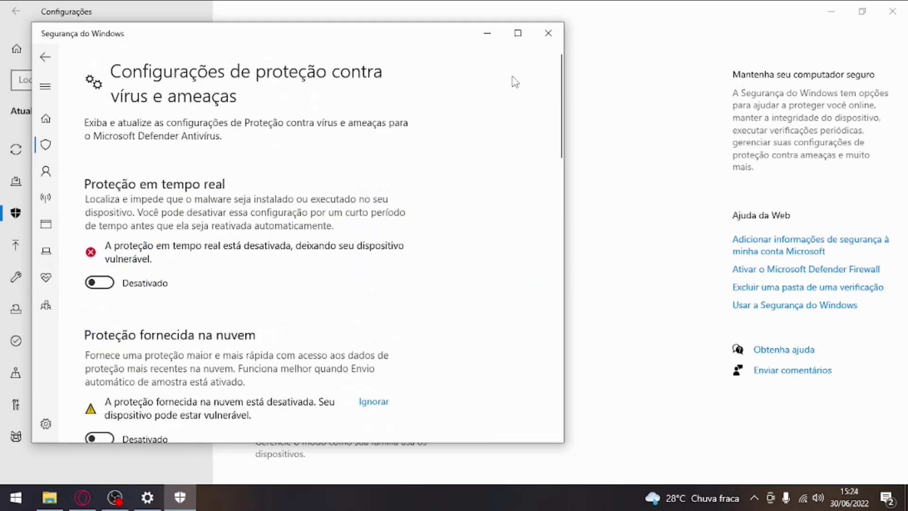
left_click(548, 32)
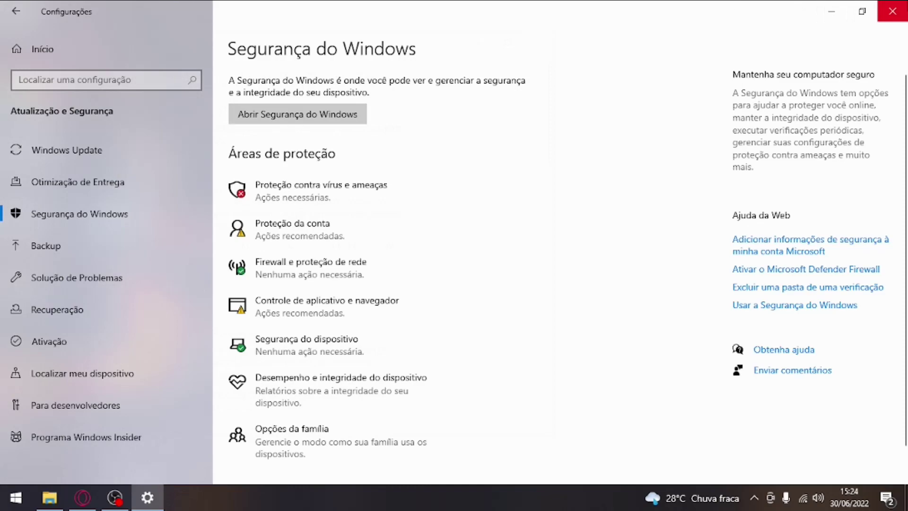
left_click(893, 11)
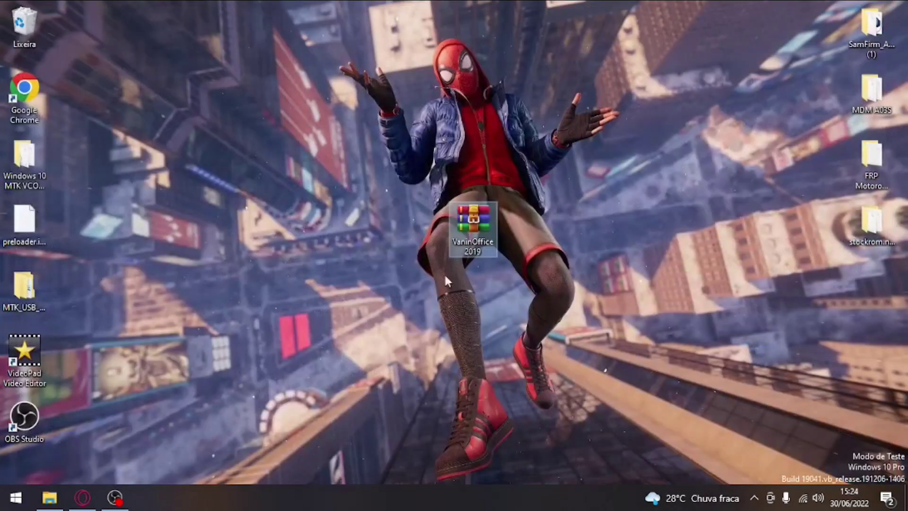
Step: Run KMSTools.exe from the Office 2019 folder of the VaninOffice 2019 archive and launch Office 2019 Install
double_click(474, 222)
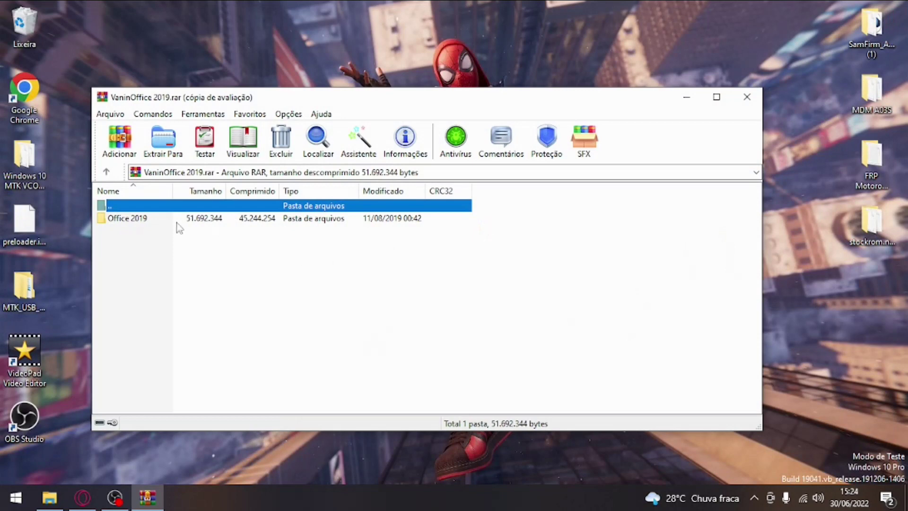
double_click(142, 224)
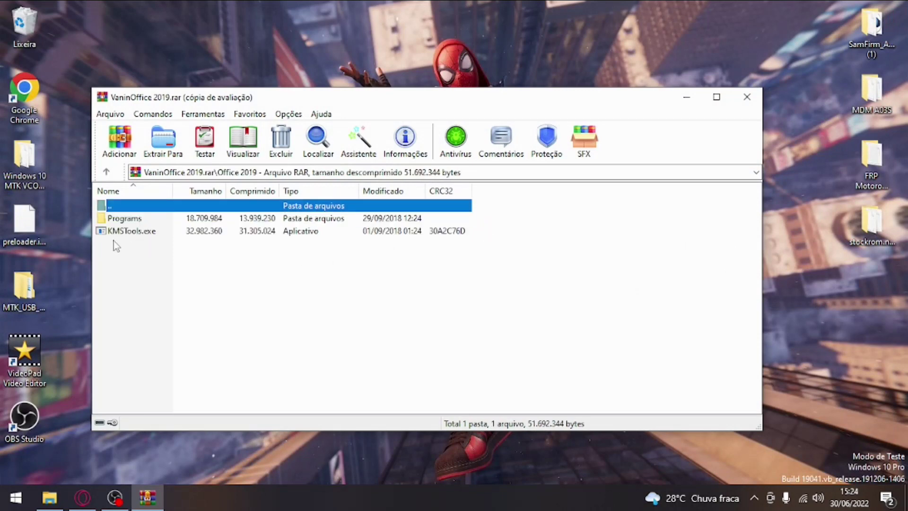
left_click(132, 232)
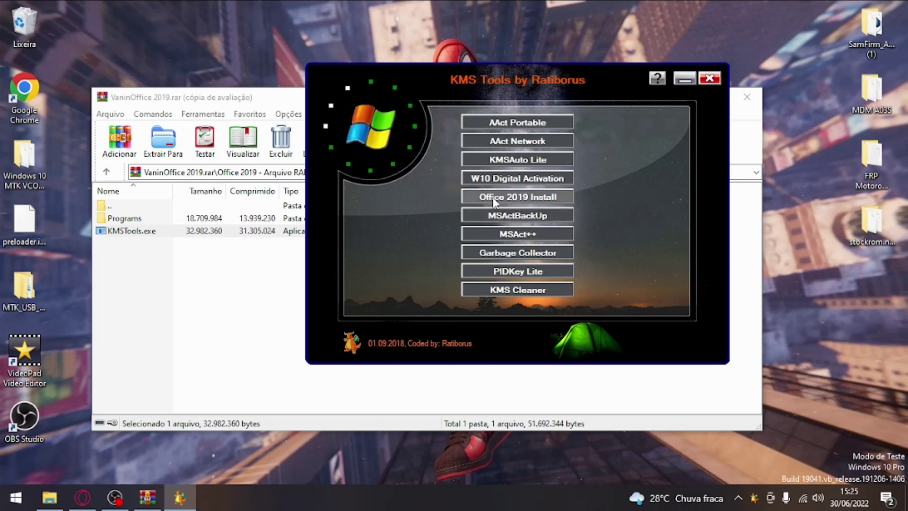
left_click(520, 199)
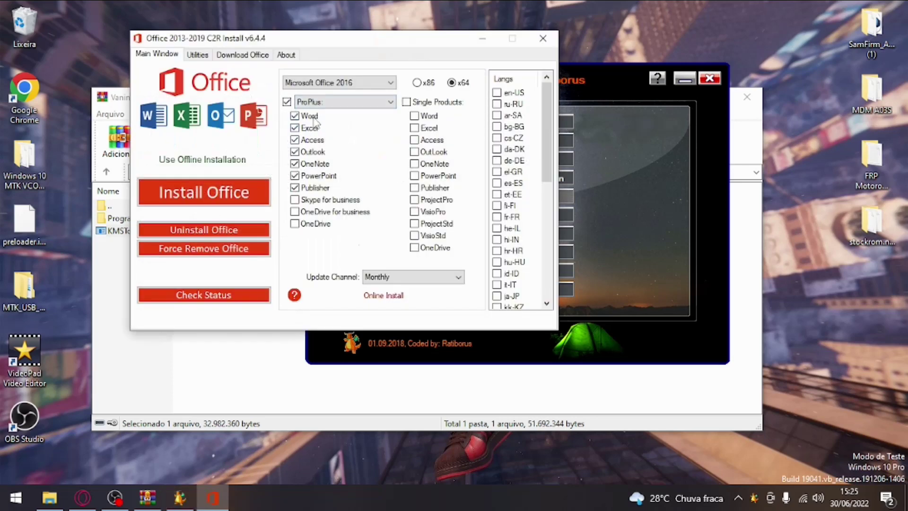
Step: Set the product to install to Microsoft Office 2019 in the ProPlus 2019 edition
left_click(310, 83)
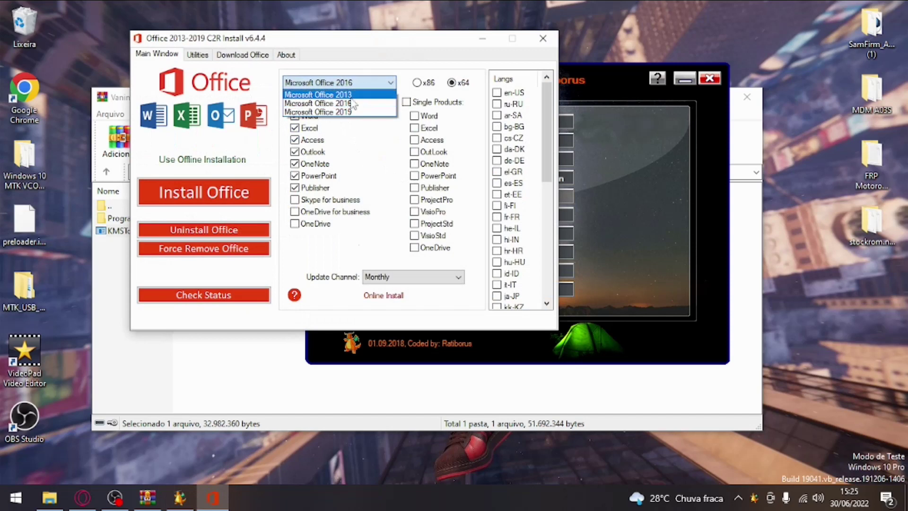
left_click(342, 113)
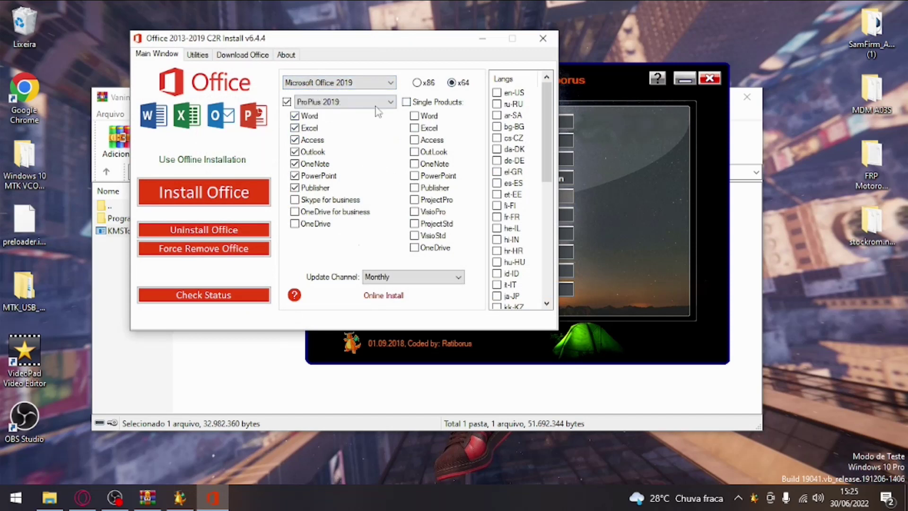
left_click(332, 104)
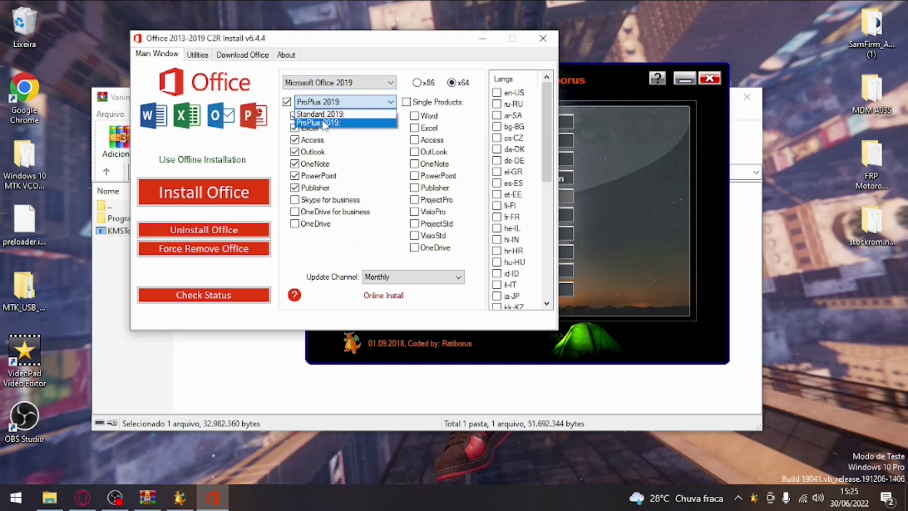
left_click(334, 123)
Step: Exclude Access, Outlook, OneNote, Publisher, Skype for business, OneDrive for business, OneDrive, VisioPro and ProjectPro from the installation
left_click(295, 140)
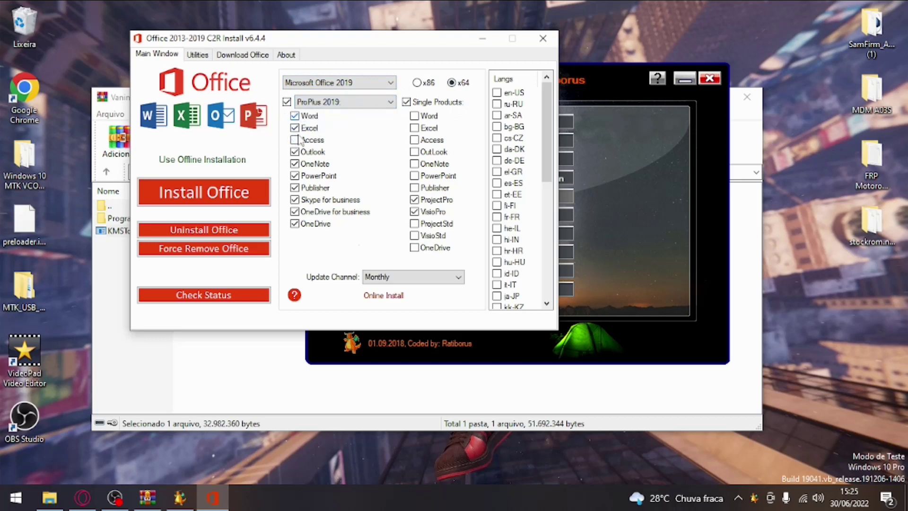
left_click(294, 151)
left_click(295, 164)
left_click(295, 188)
left_click(295, 200)
left_click(294, 212)
left_click(295, 223)
left_click(414, 212)
left_click(417, 202)
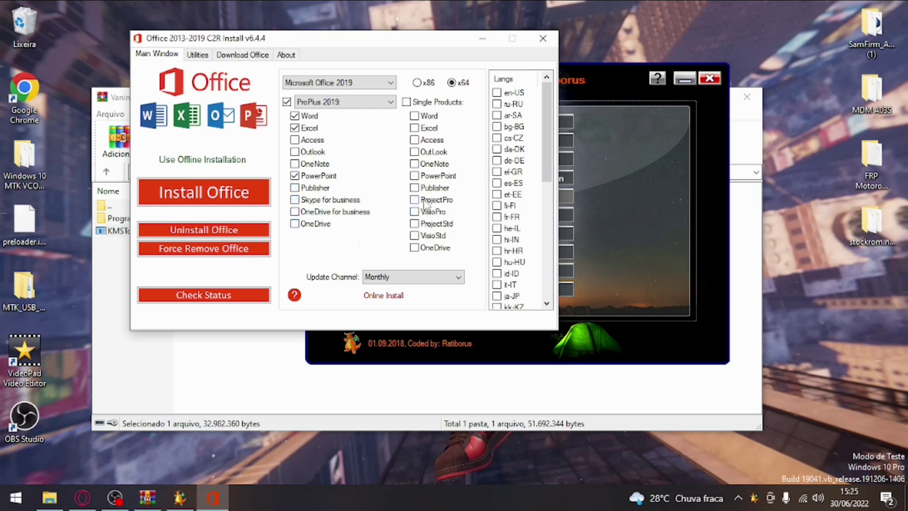
left_click(414, 104)
left_click(415, 103)
Step: Install Office with pt-BR as the language and close the installer once it finishes
left_click_drag(551, 141, 548, 245)
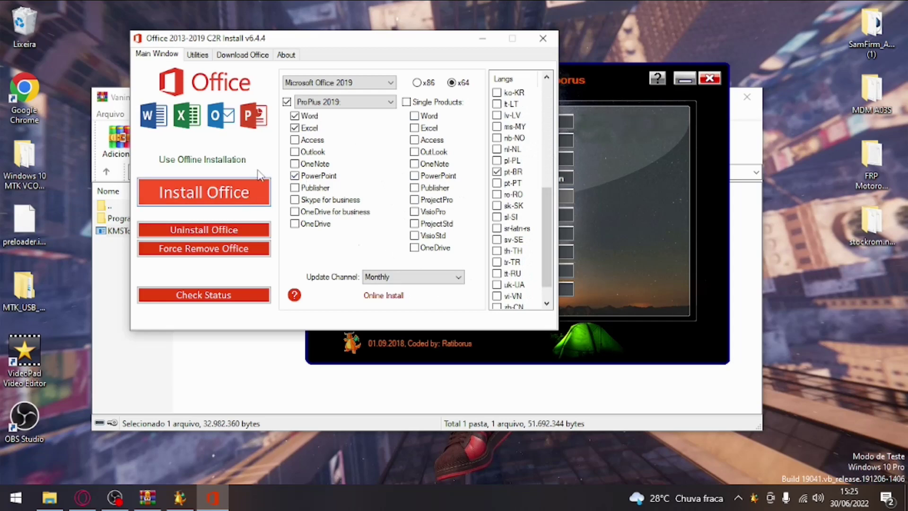
left_click(215, 194)
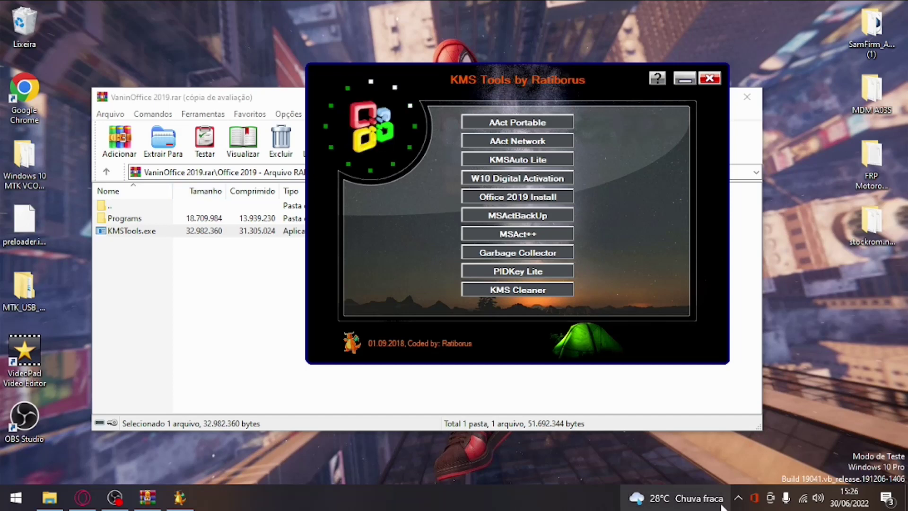
left_click(755, 501)
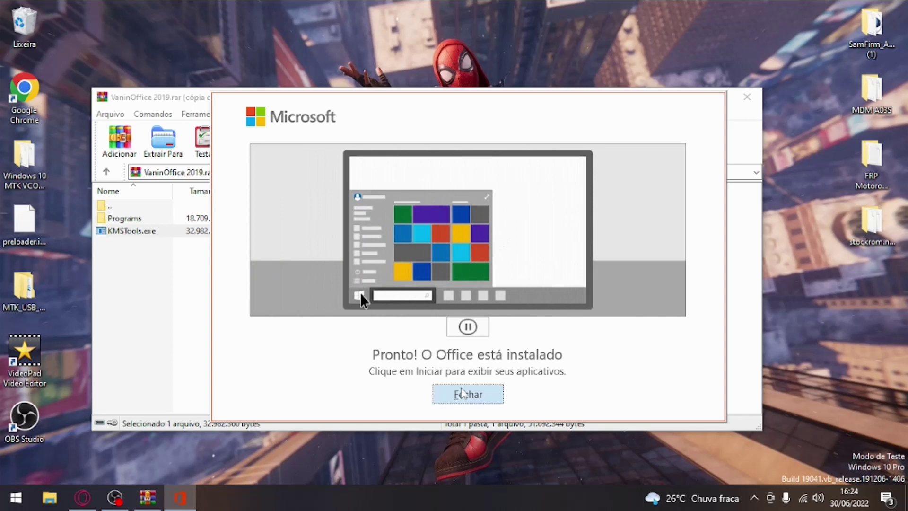
left_click(492, 401)
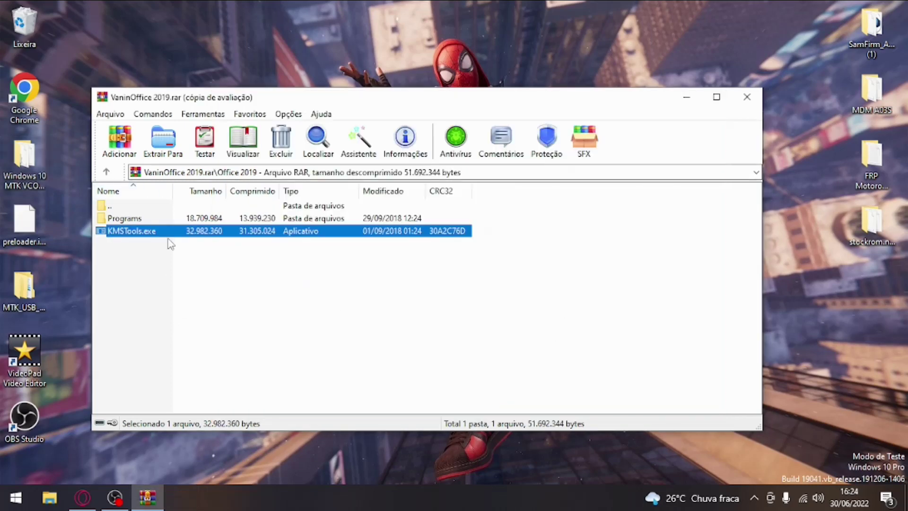
Step: Reopen Office 2019 Install from KMSTools.exe and try to activate the installed Office from its utilities
left_click(754, 498)
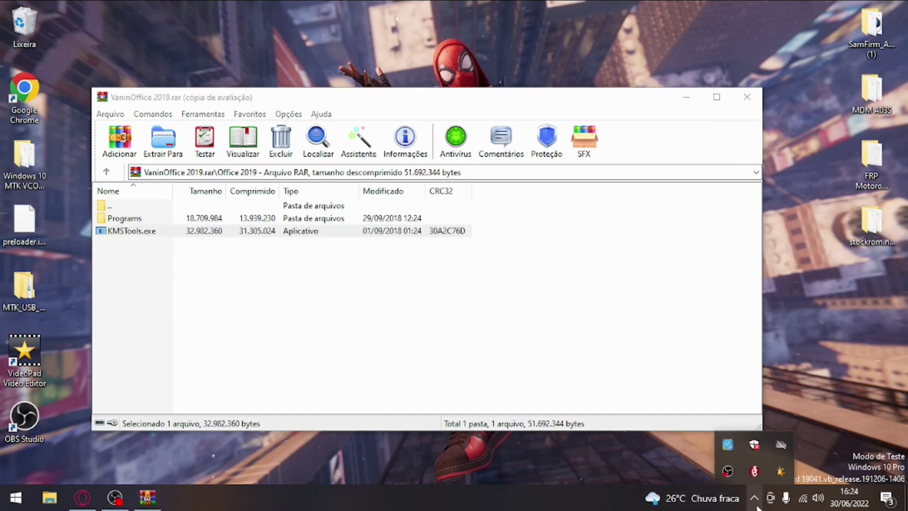
left_click(293, 285)
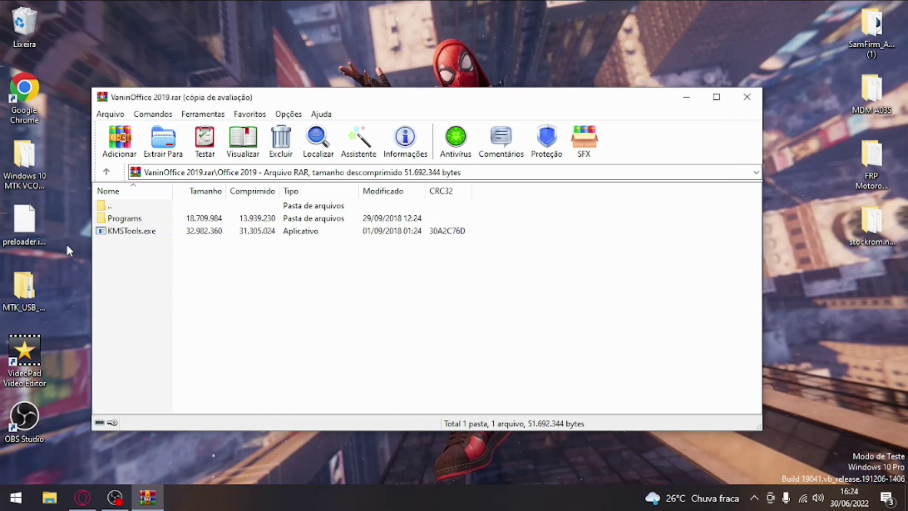
double_click(121, 233)
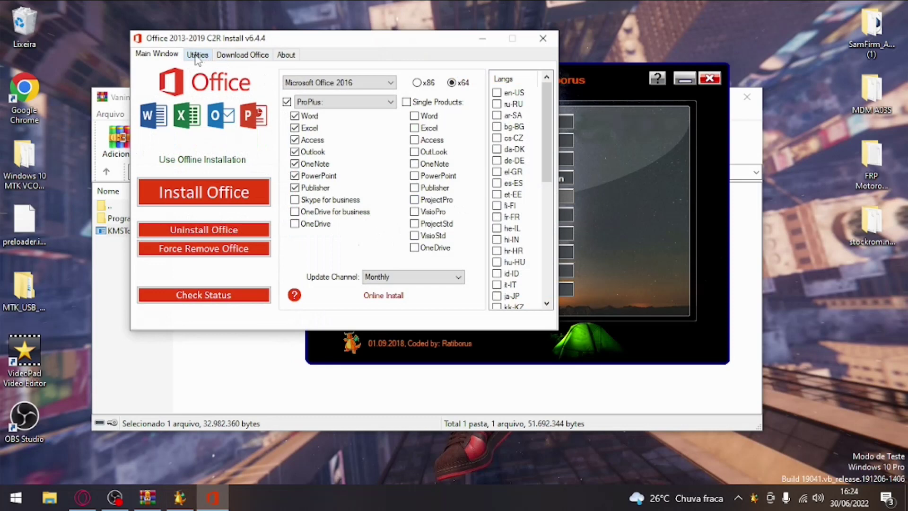
left_click(198, 57)
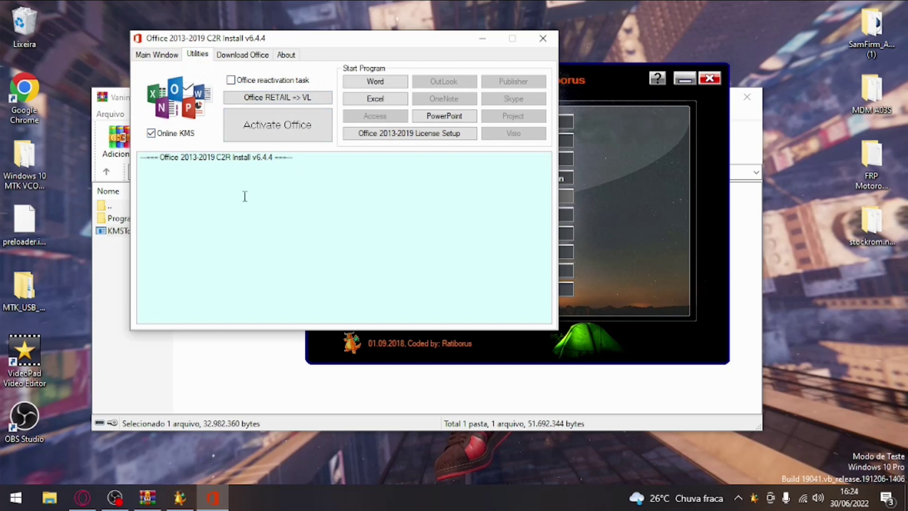
left_click(289, 137)
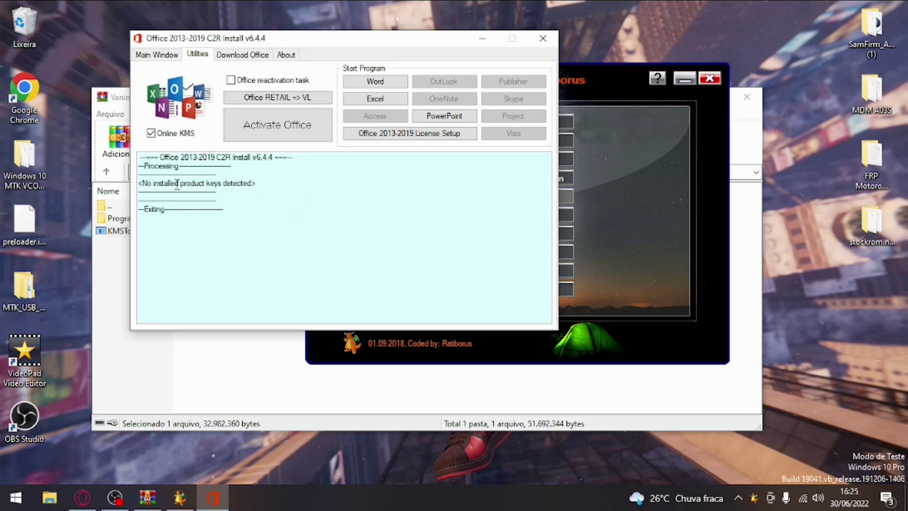
Step: Enable the Office reactivation task and convert the Office licence from RETAIL to VL
left_click(242, 83)
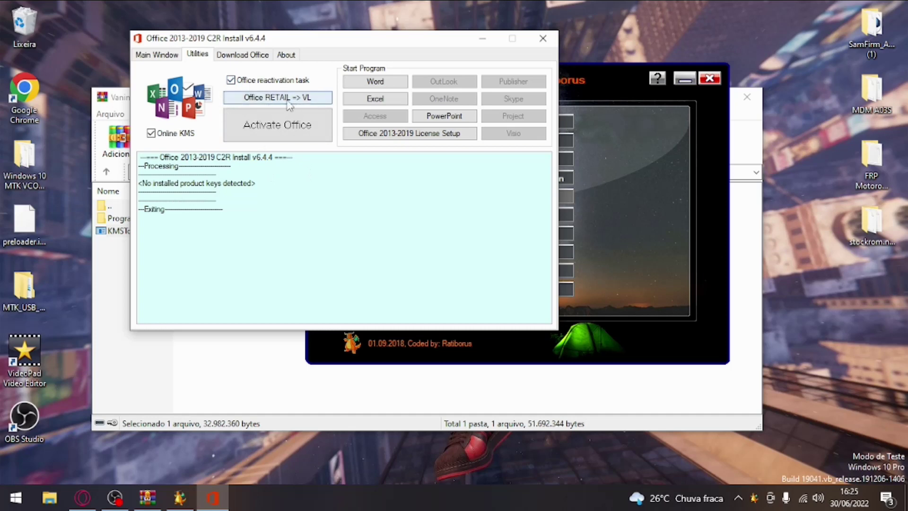
left_click(289, 104)
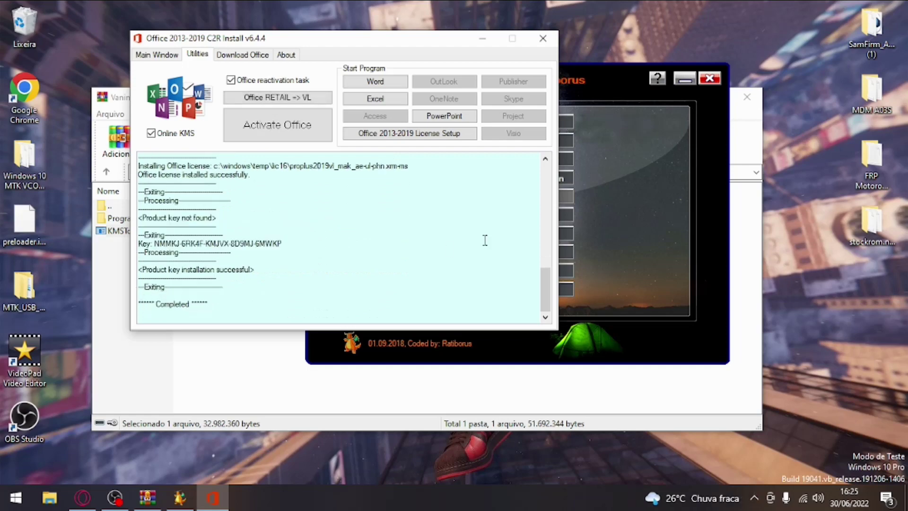
Step: Launch Word to check the installation, dismiss the privacy notice and close Word again
left_click(15, 498)
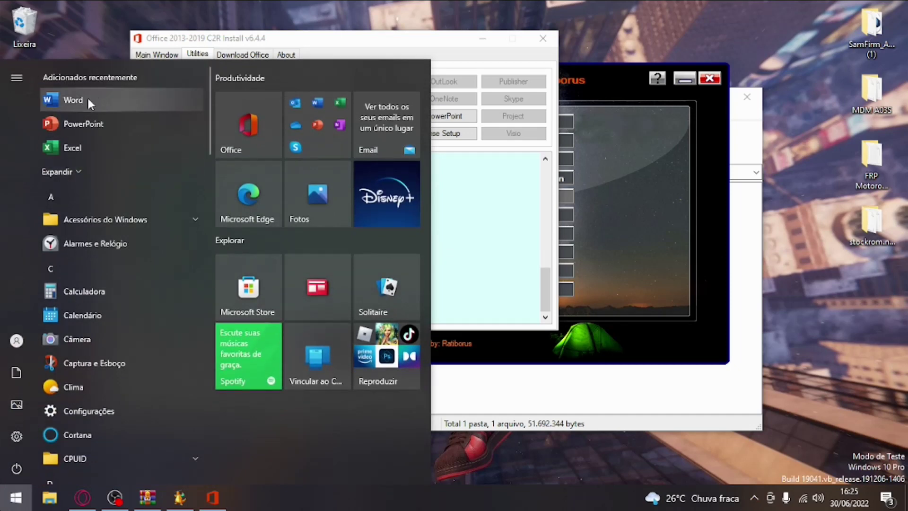
left_click(87, 97)
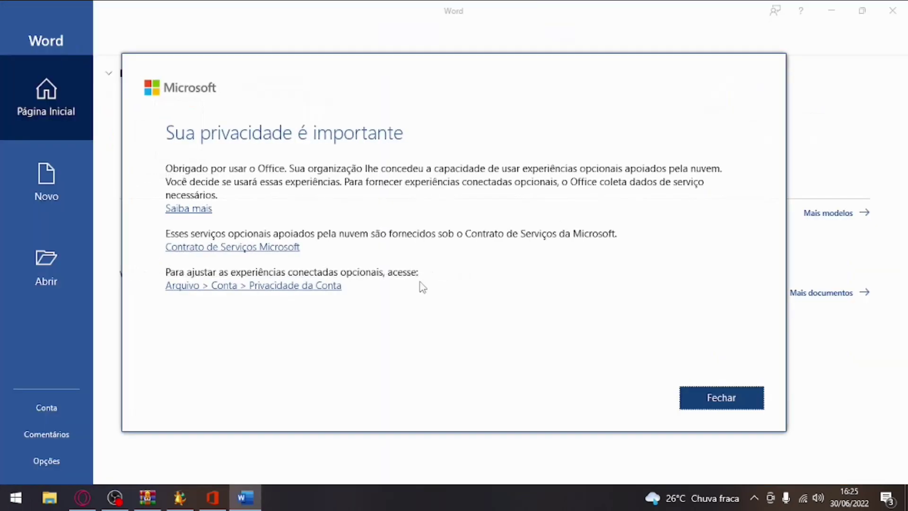
left_click(691, 390)
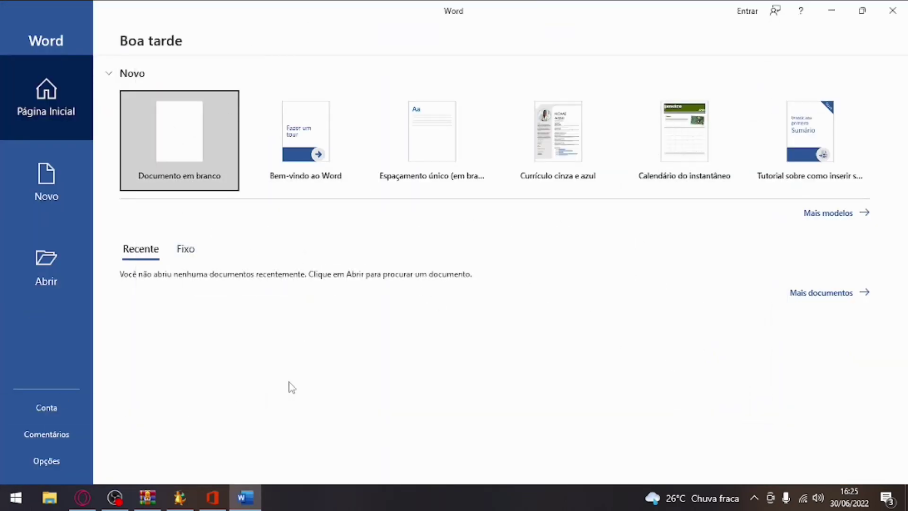
left_click(56, 465)
left_click(893, 10)
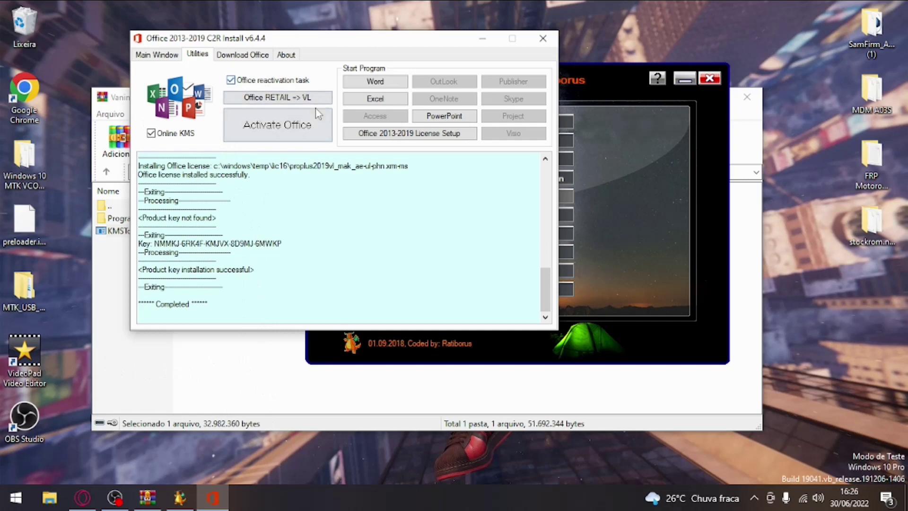
Step: Activate the installed Office with Online KMS enabled and launch Word
left_click(277, 134)
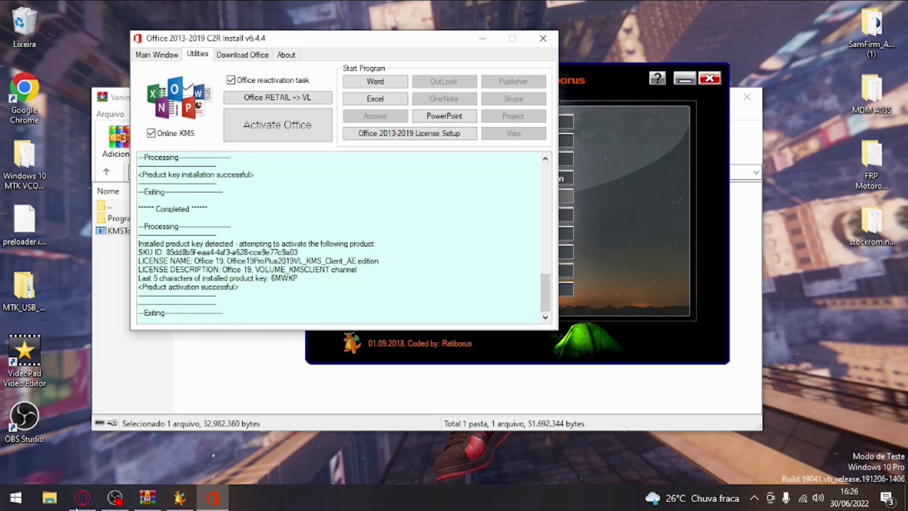
left_click(16, 498)
left_click(69, 97)
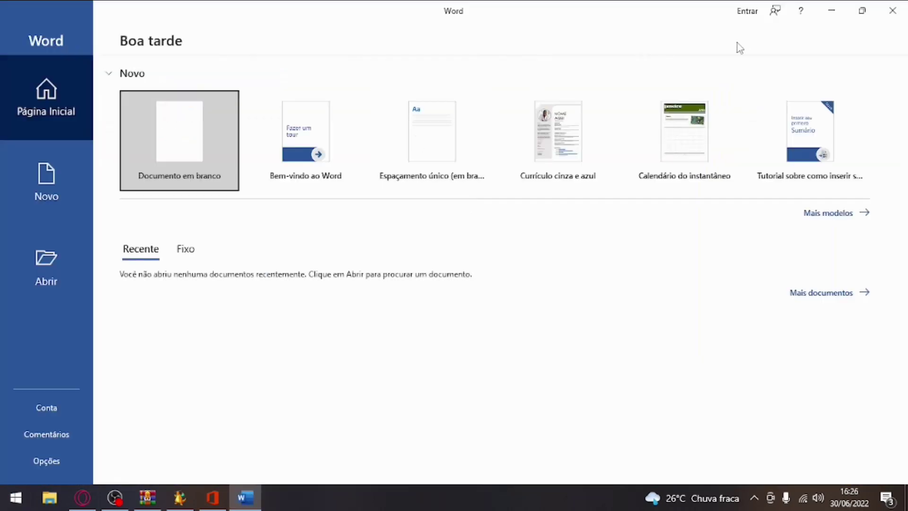
Step: Close the help page opened from Word and view the account page to check the product's activation status
left_click(801, 10)
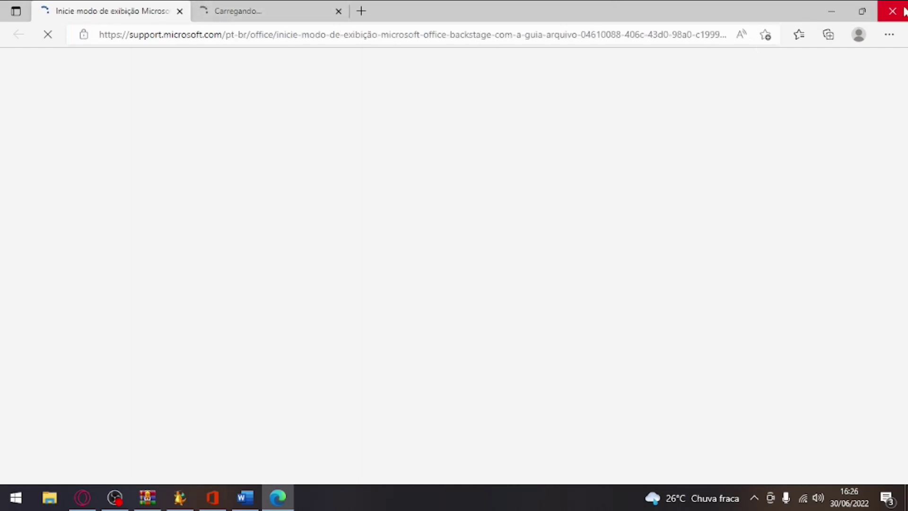
left_click(896, 6)
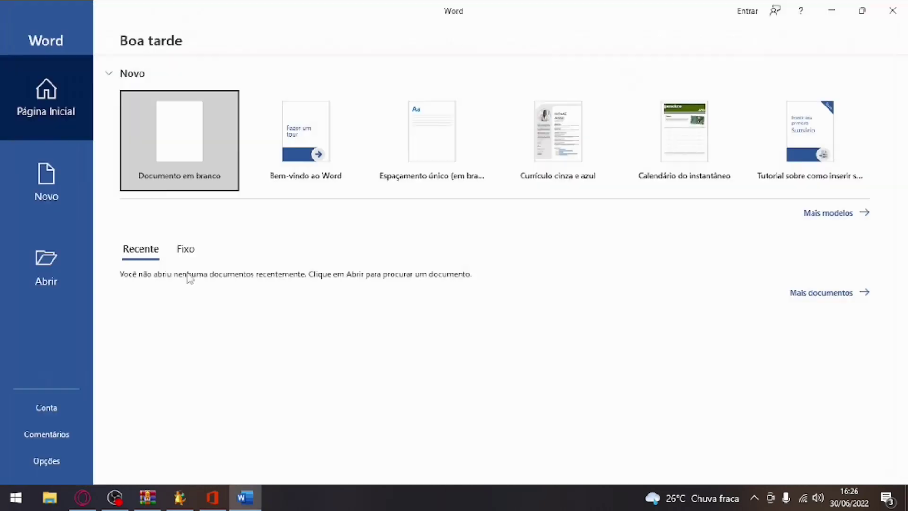
left_click(54, 410)
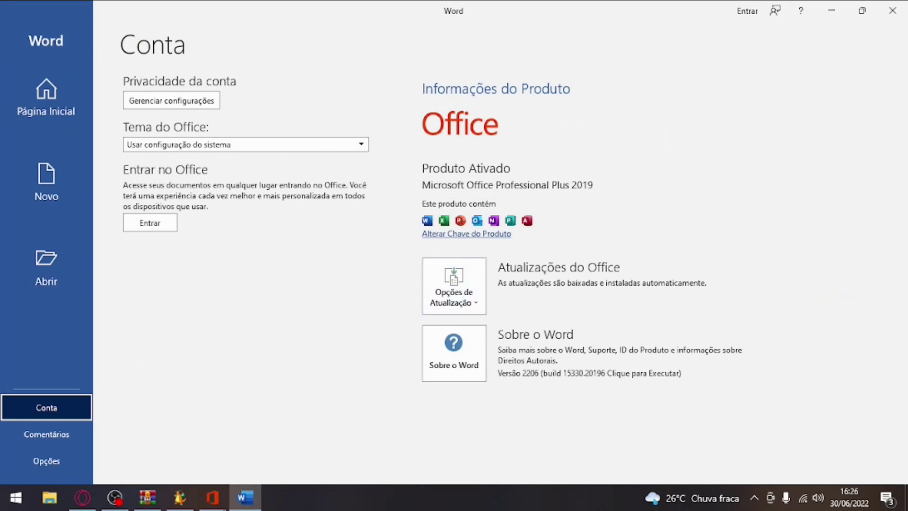
left_click(213, 497)
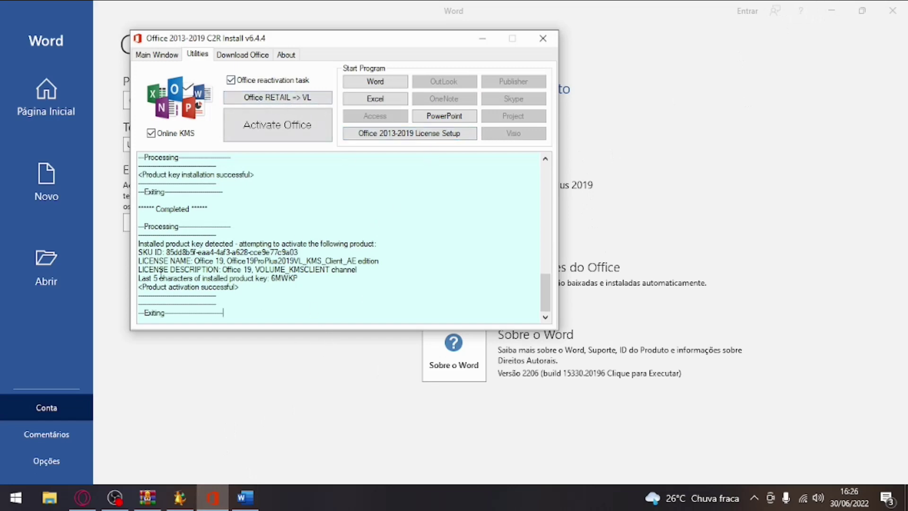
left_click_drag(168, 253, 142, 252)
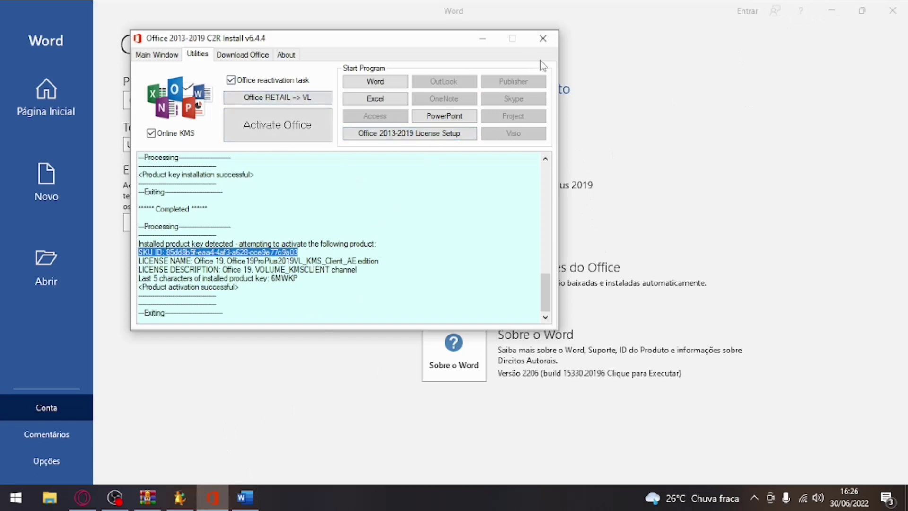
left_click(686, 193)
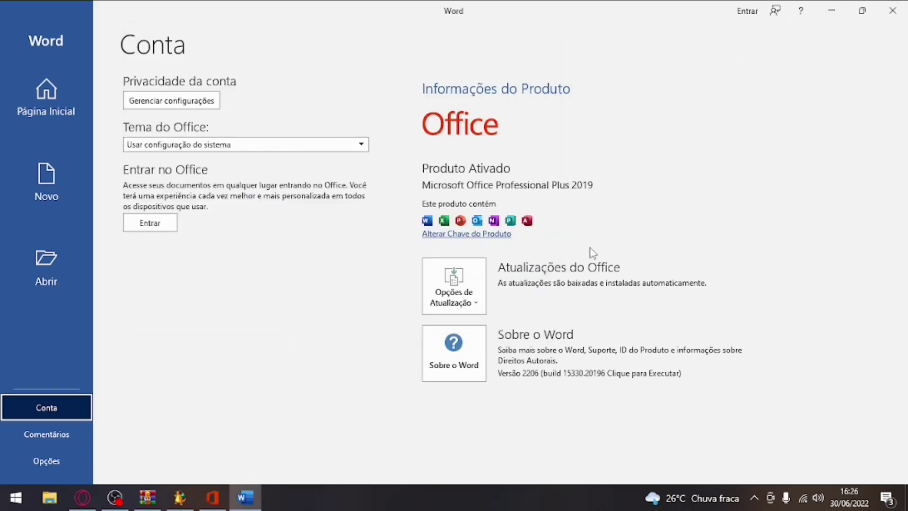
Step: Close Office 2013-2019 C2R Install and create a blank document from Word's home page
left_click(51, 111)
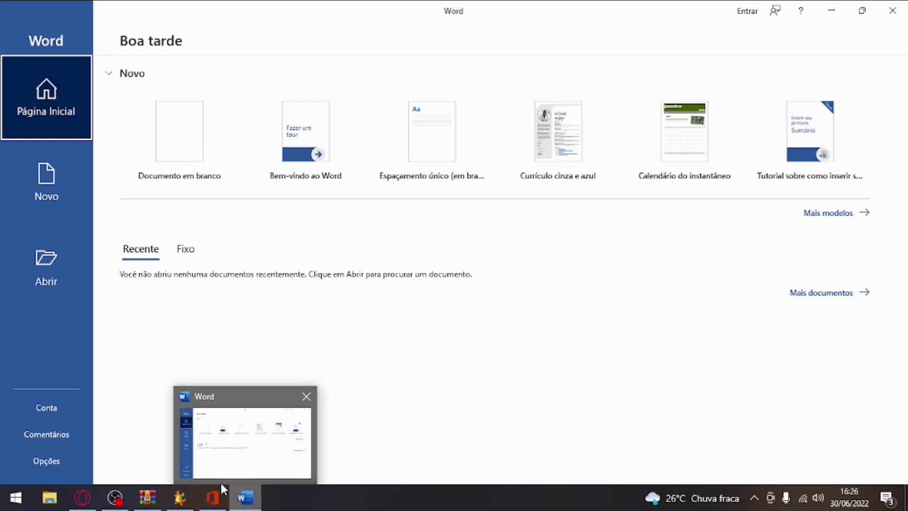
left_click(213, 498)
left_click(543, 38)
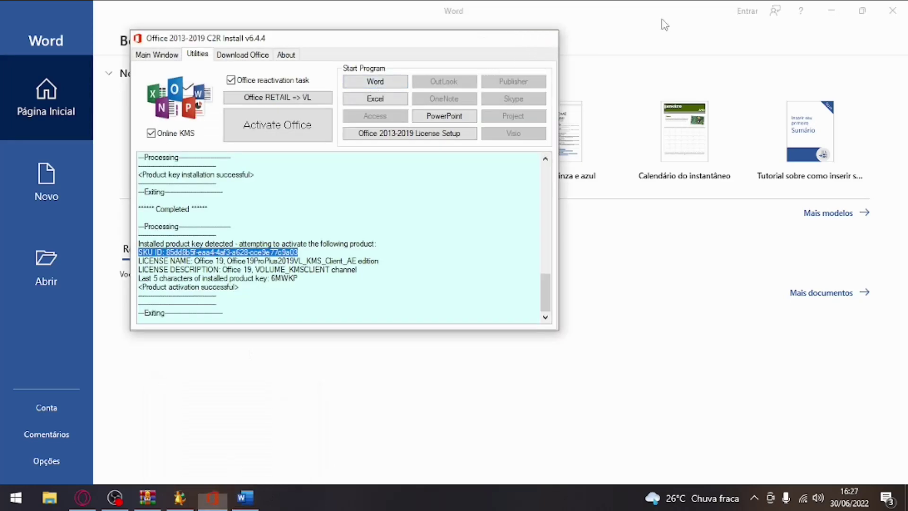
left_click(184, 128)
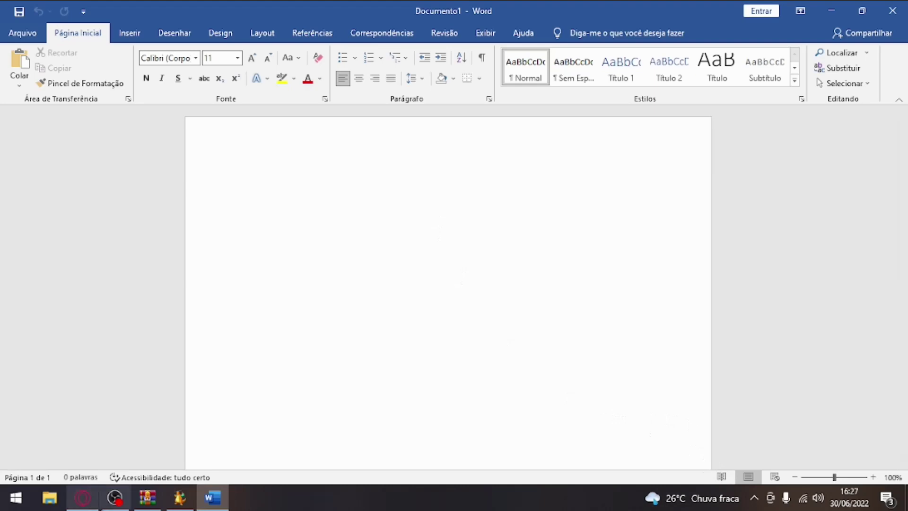
Step: Switch to the WinRAR window showing the VaninOffice 2019.rar archive
left_click(138, 501)
mouse_move(143, 506)
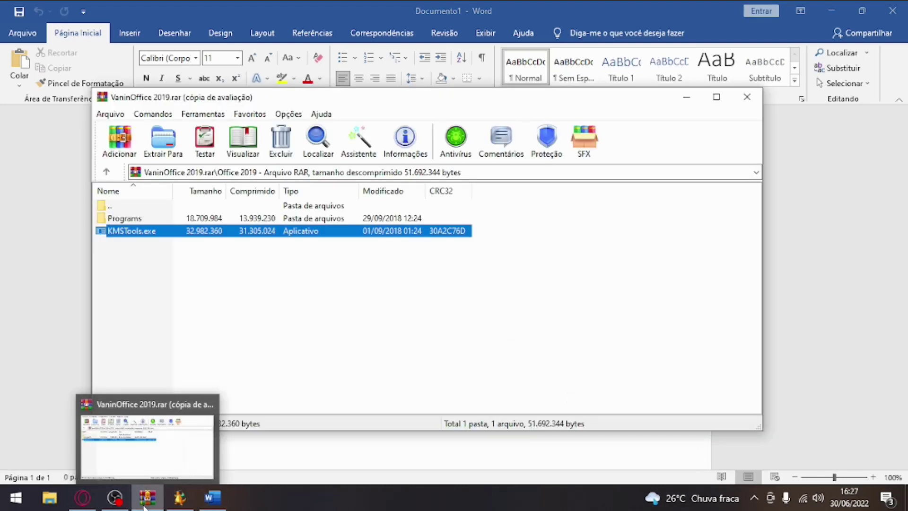